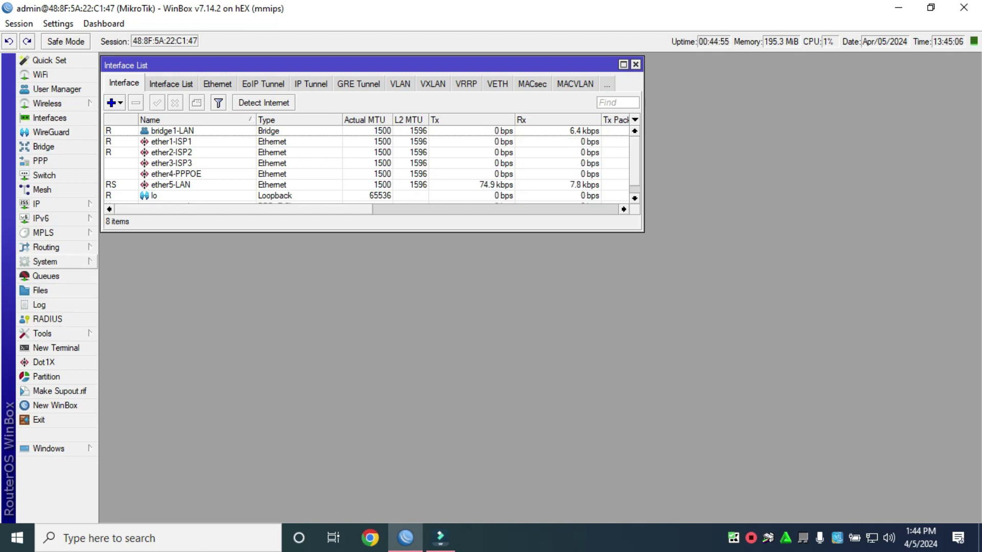
# Open System > Scheduler and start a new schedule named 'Automatic Backup'.
pyautogui.click(51, 261)
pyautogui.click(128, 443)
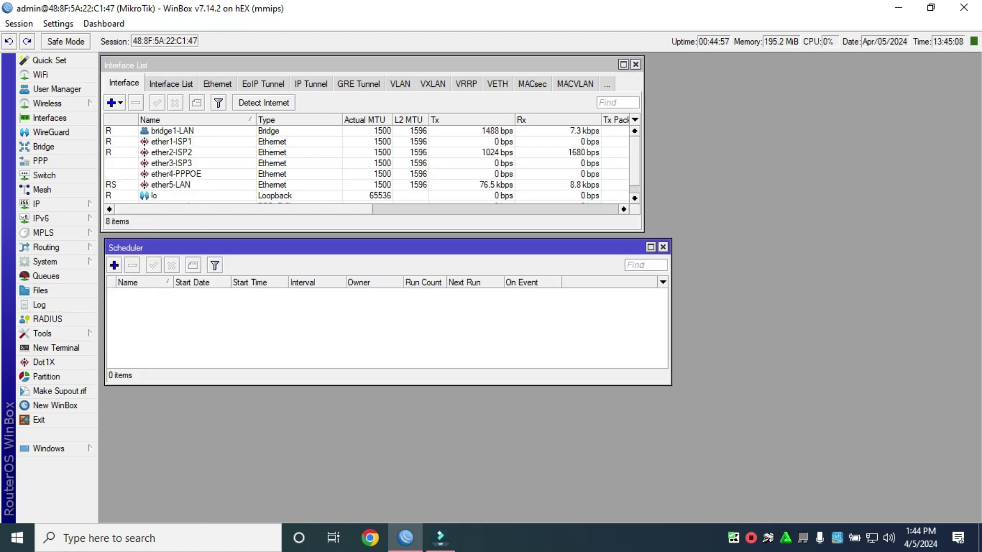
pyautogui.moveTo(383, 248); pyautogui.dragTo(406, 275)
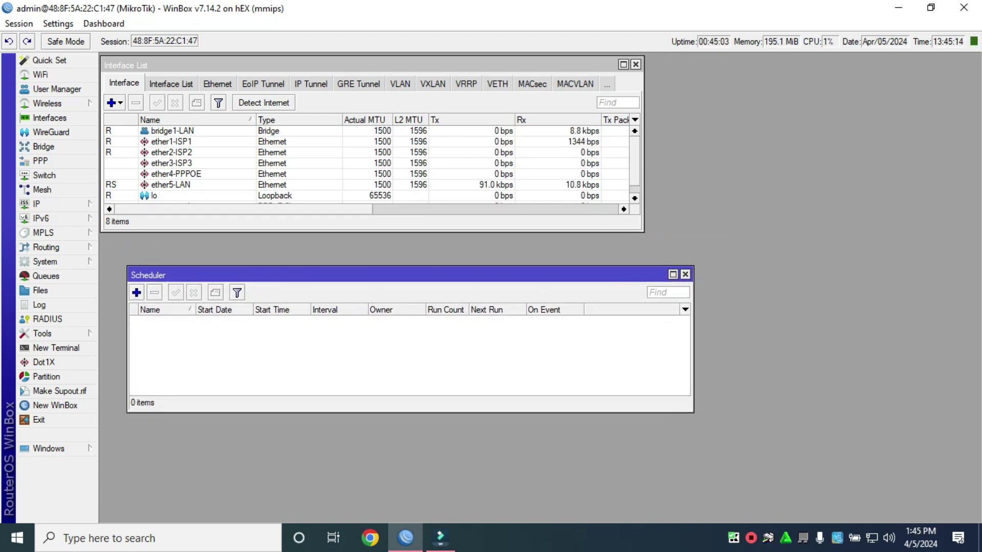
pyautogui.press('Insert')
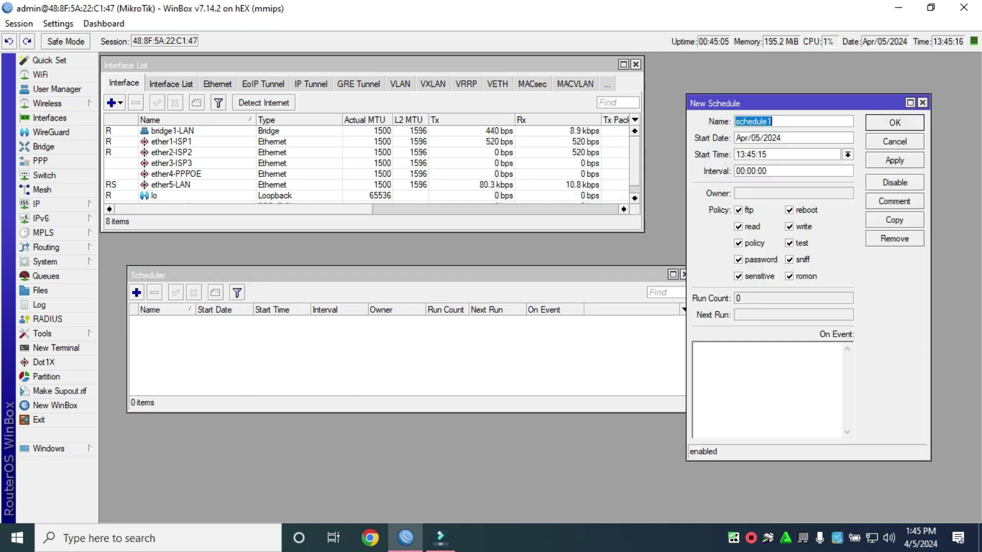
pyautogui.moveTo(741, 103); pyautogui.dragTo(475, 154)
pyautogui.write('A')
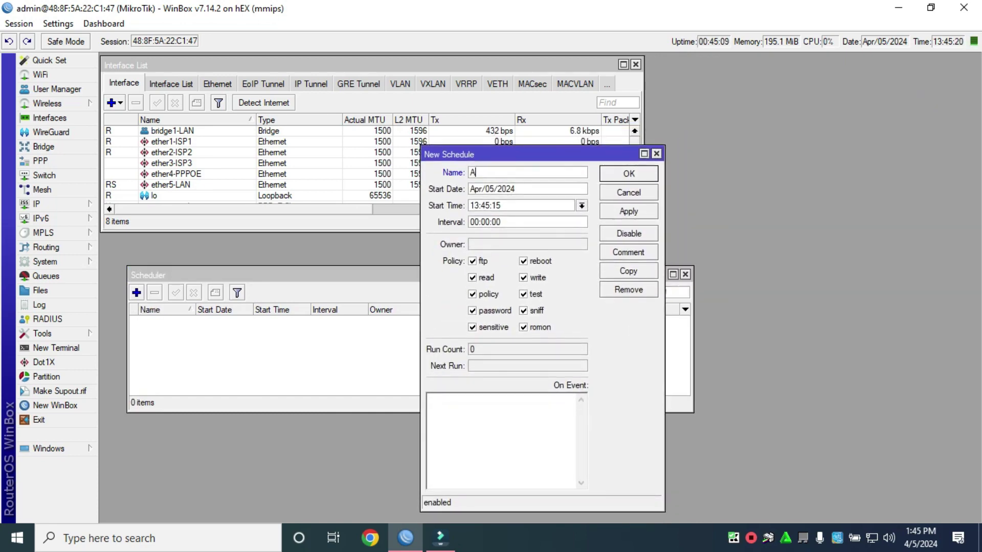
pyautogui.write('utomatic ')
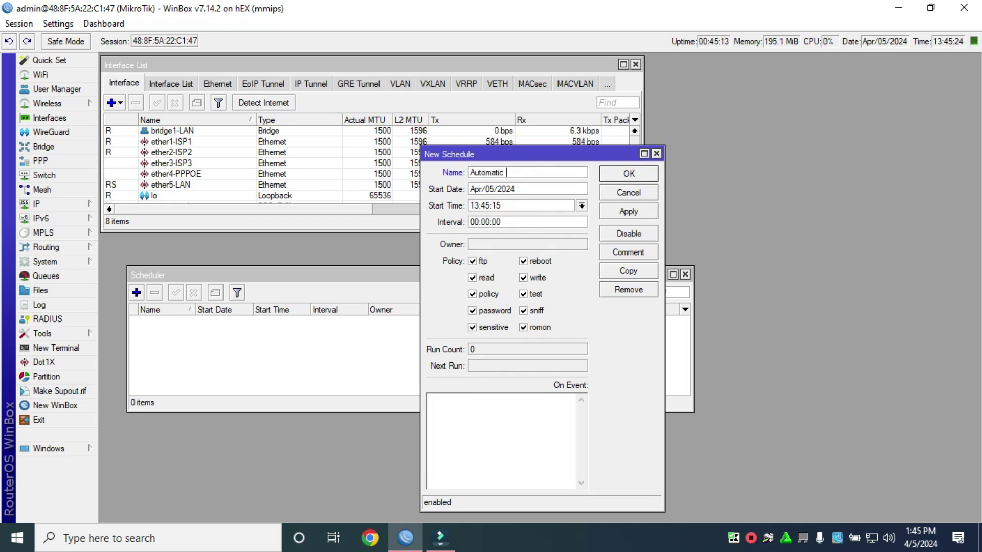
pyautogui.write('Backup')
# Put the cursor in the On Event box and bring up the router's File List.
pyautogui.click(429, 398)
pyautogui.moveTo(511, 154); pyautogui.dragTo(373, 139)
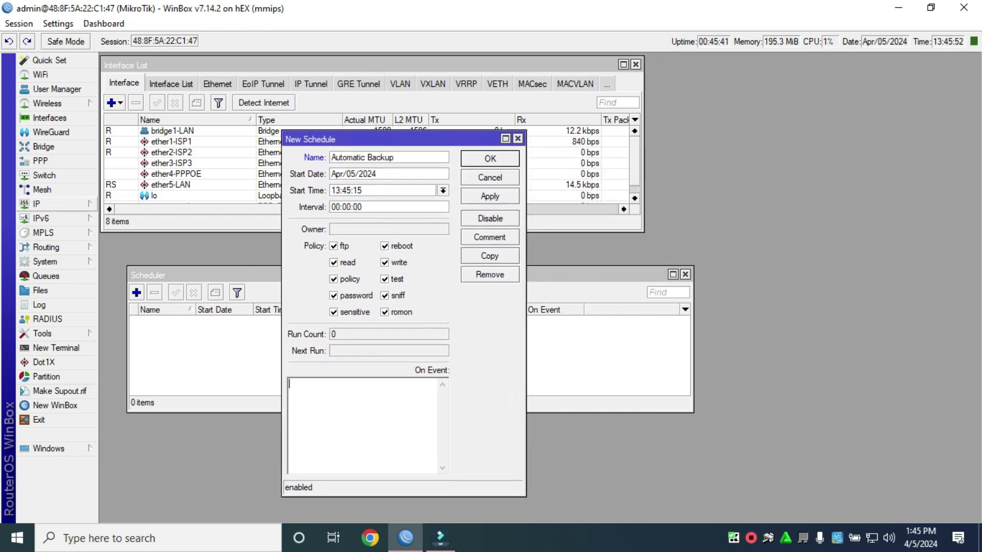
pyautogui.click(40, 290)
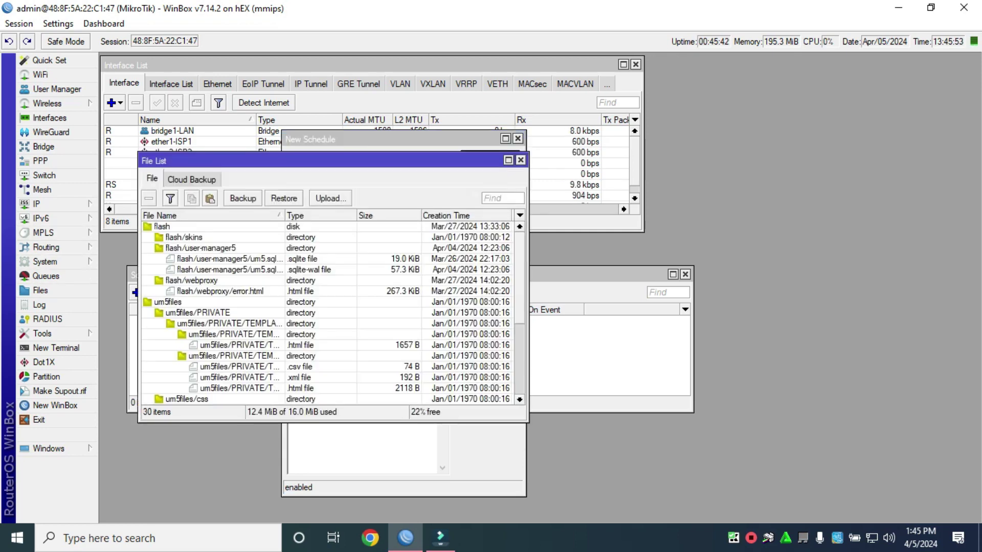
# Place the File List at the top right, stretched taller, and return to the On Event box.
pyautogui.click(40, 290)
pyautogui.moveTo(626, 177); pyautogui.dragTo(731, 62)
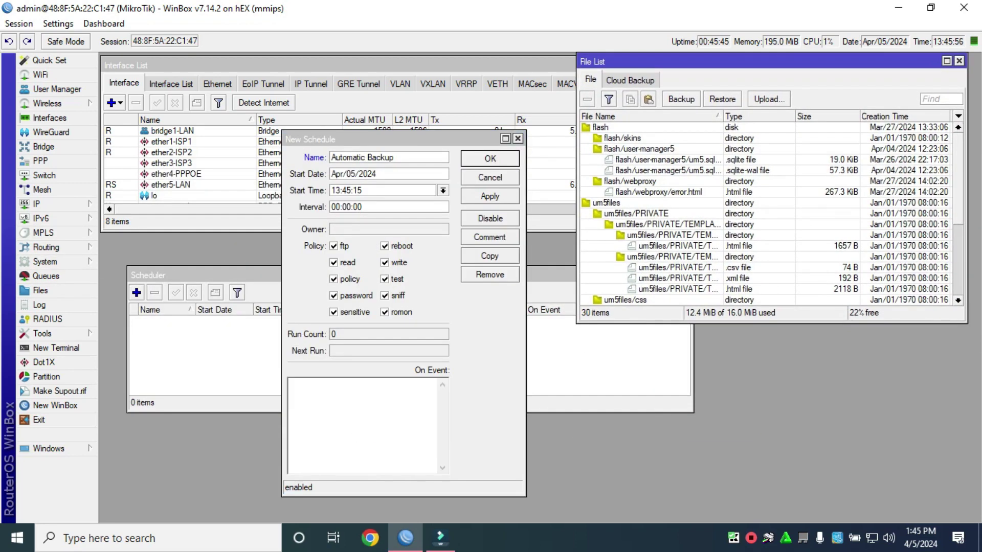
pyautogui.moveTo(767, 323); pyautogui.dragTo(766, 499)
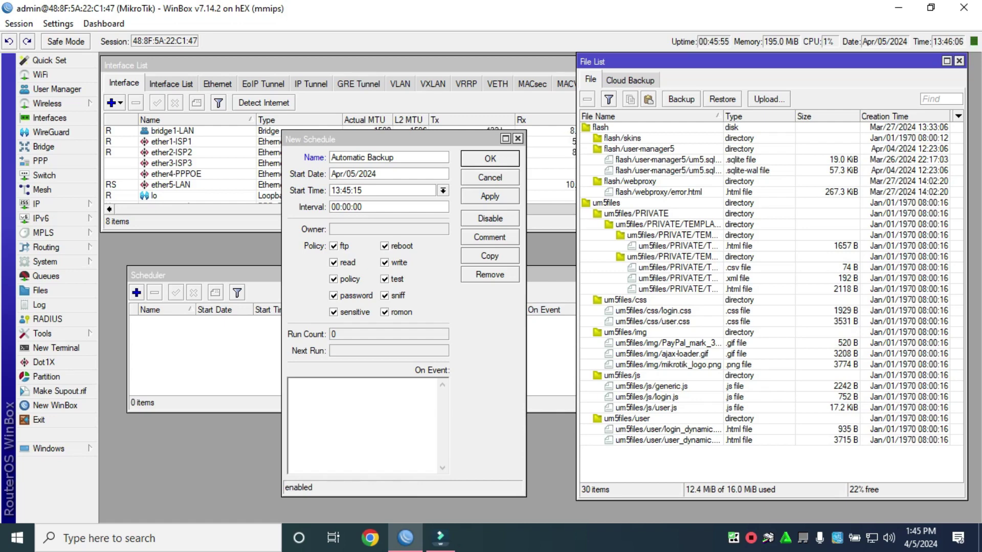
pyautogui.moveTo(767, 61); pyautogui.dragTo(763, 61)
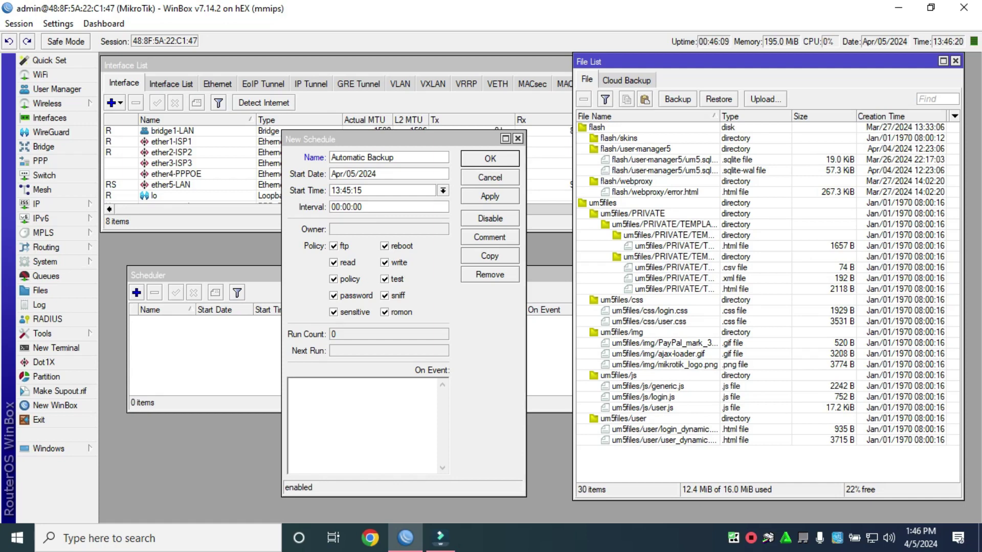
pyautogui.click(353, 409)
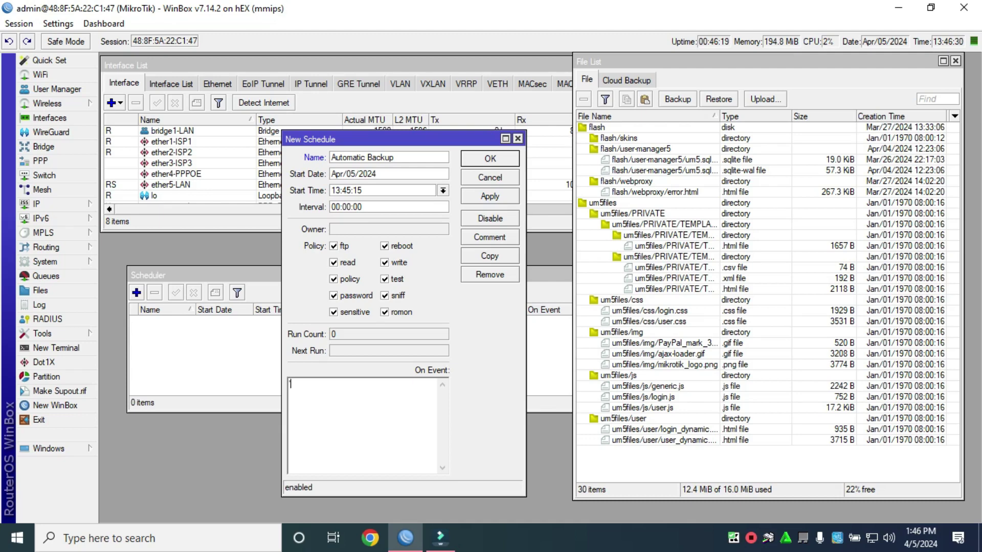
# Start the On Event script with ':local filename'.
pyautogui.write('/')
pyautogui.press('BackSpace')
pyautogui.write(':')
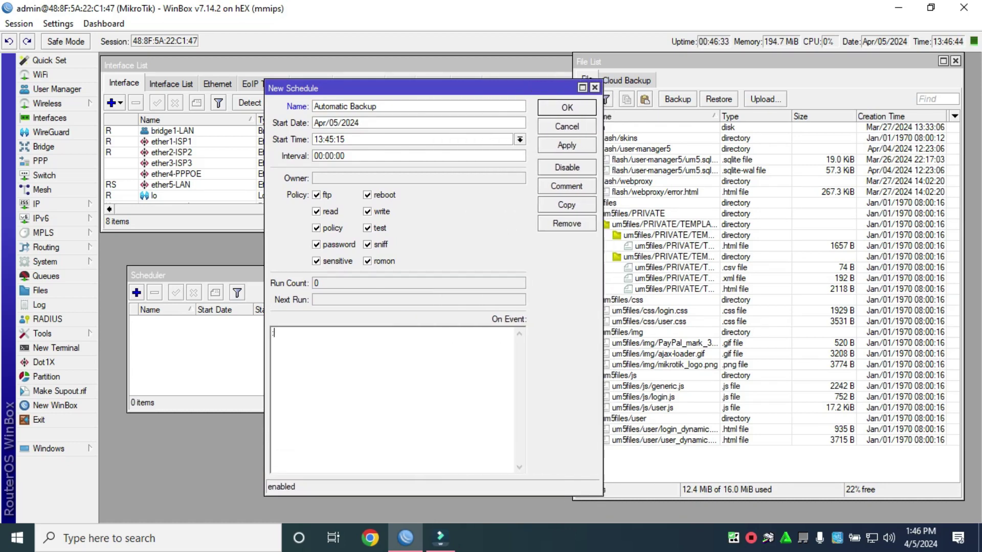
pyautogui.write('loc')
pyautogui.moveTo(409, 88); pyautogui.dragTo(343, 76)
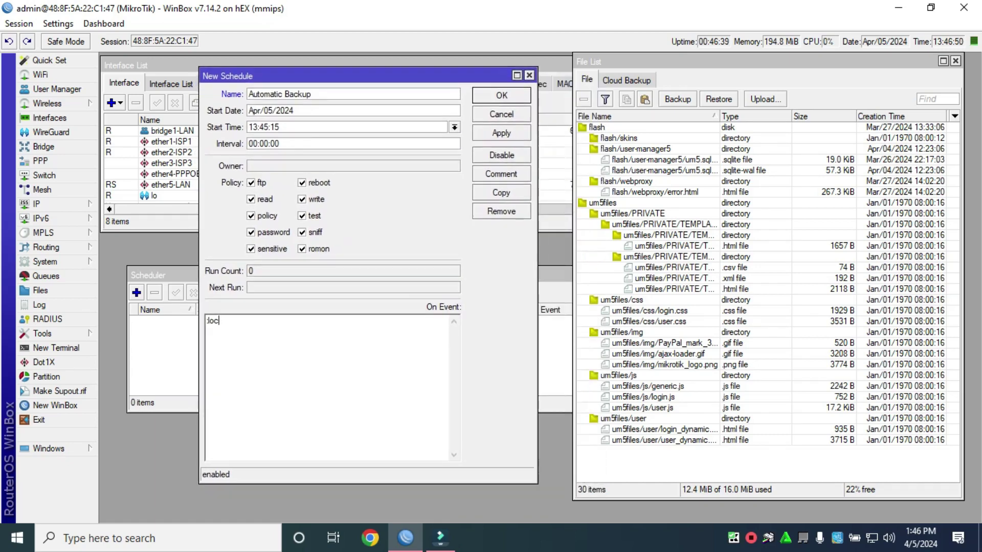
pyautogui.write('al filename')
# Assign it the value "config_autobackup"; and clear the stray characters.
pyautogui.write('#')
pyautogui.press('BackSpace')
pyautogui.write('2')
pyautogui.write('[')
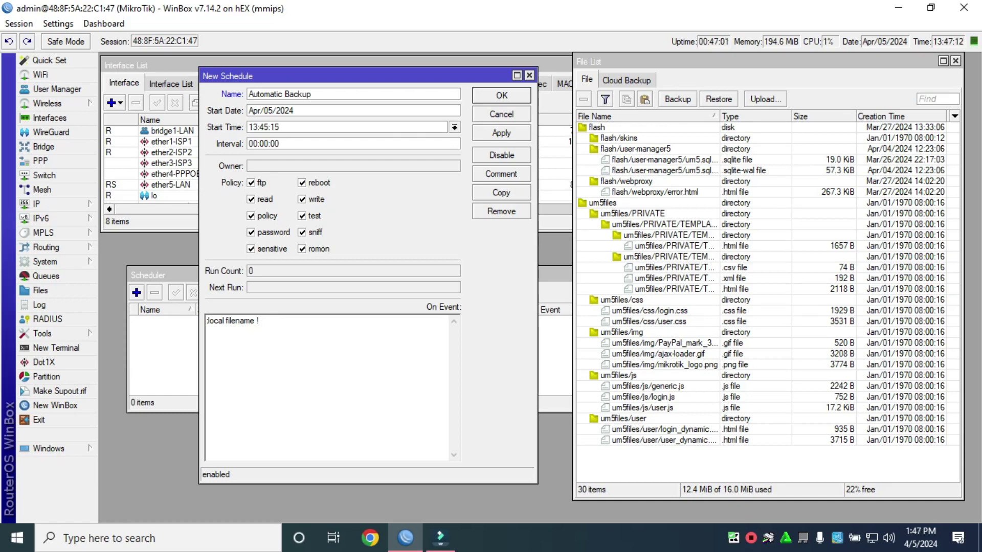
pyautogui.press('BackSpace')
pyautogui.write('#')
pyautogui.press('BackSpace')
pyautogui.write('2')
pyautogui.press('BackSpace')
pyautogui.write('22')
pyautogui.press('BackSpace')
pyautogui.press('BackSpace')
pyautogui.write('`')
pyautogui.press('BackSpace')
pyautogui.write('~~')
pyautogui.press('BackSpace')
pyautogui.press('BackSpace')
pyautogui.write('#')
pyautogui.press('BackSpace')
pyautogui.write('"')
pyautogui.write(':')
pyautogui.press('BackSpace')
pyautogui.write('"')
pyautogui.write('config_autoba')
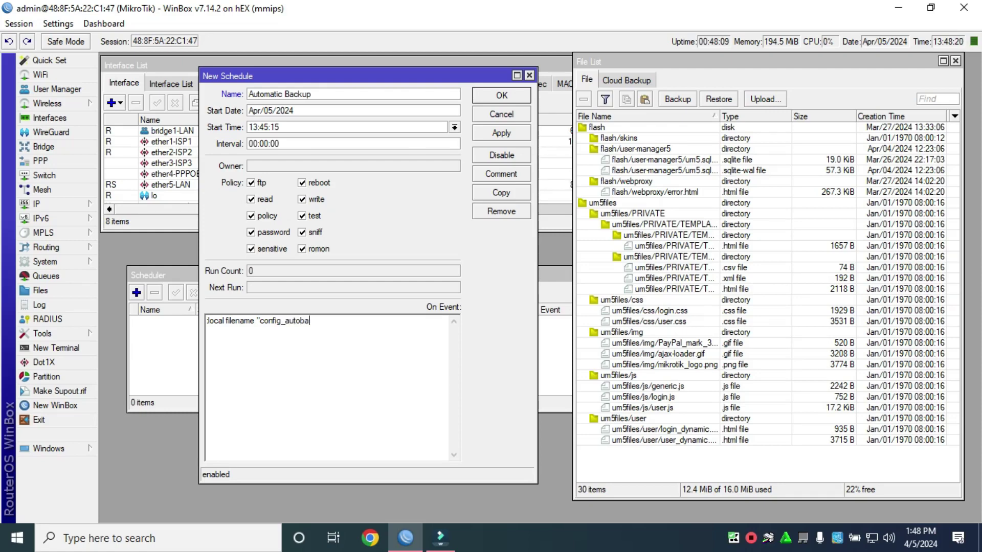
pyautogui.write('ckup')
pyautogui.write('";')
# Add the line :local filepass ""; with an empty value, then begin a new line.
pyautogui.press('BackSpace')
pyautogui.write(';;')
pyautogui.press('Return')
pyautogui.write(':')
pyautogui.write('local filename')
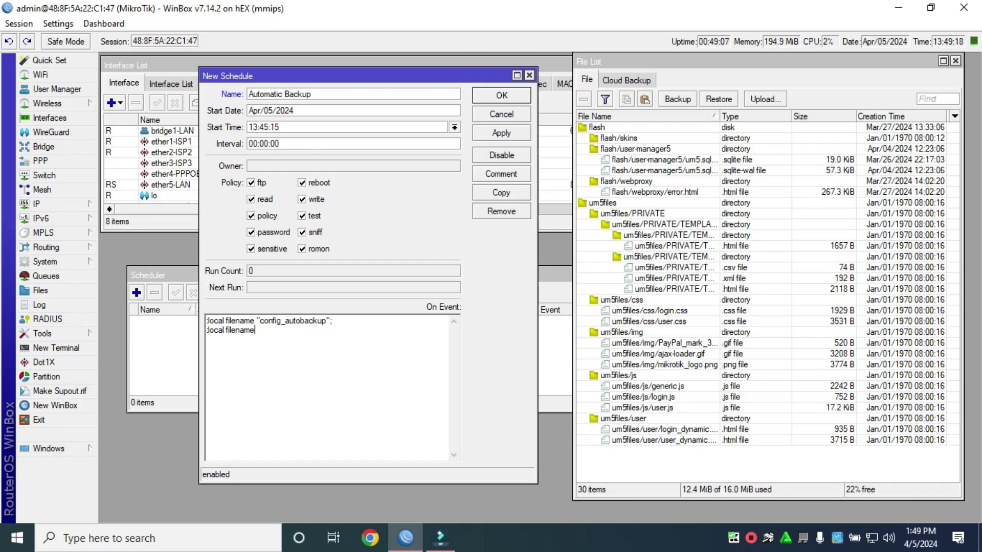
pyautogui.press('BackSpace')
pyautogui.press('BackSpace')
pyautogui.press('BackSpace')
pyautogui.press('BackSpace')
pyautogui.write('pass')
pyautogui.write('"')
pyautogui.write('123')
pyautogui.write('"')
pyautogui.write(';')
pyautogui.press('BackSpace')
pyautogui.press('BackSpace')
pyautogui.press('BackSpace')
pyautogui.press('BackSpace')
pyautogui.press('BackSpace')
pyautogui.write('";')
pyautogui.press('Return')
# Type /system backup save name=$filename password=$filepass; as the third script line.
pyautogui.write('/system')
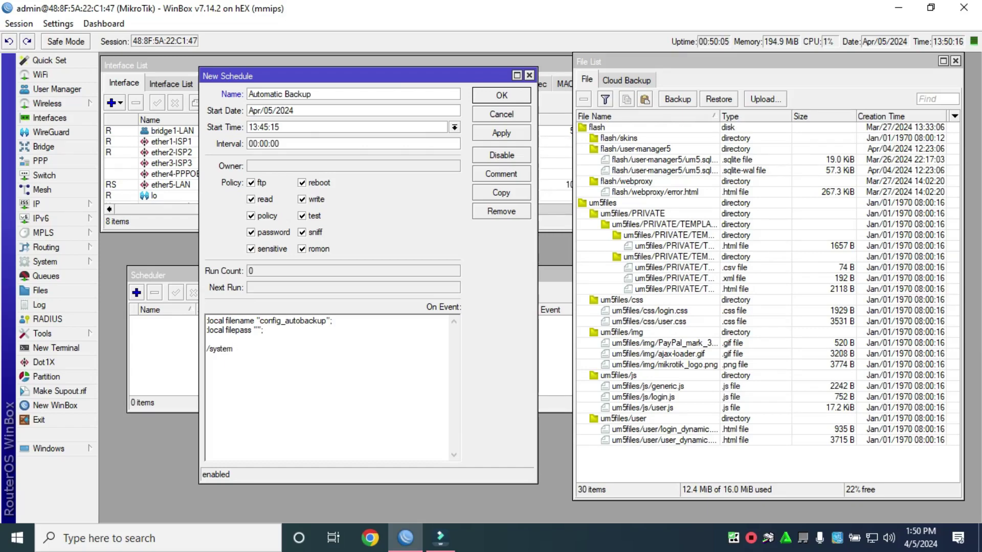
pyautogui.write(' backup')
pyautogui.write('save nam')
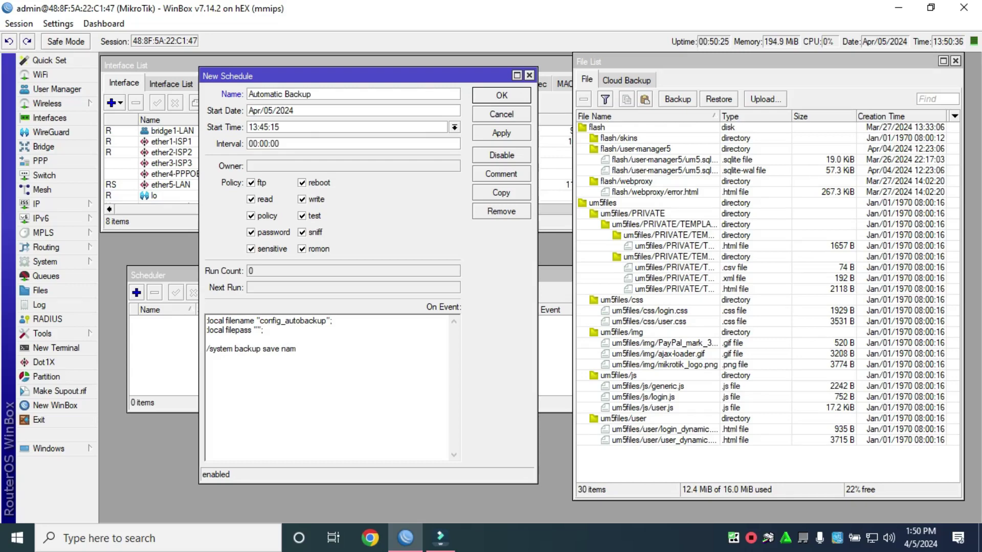
pyautogui.write('e_')
pyautogui.press('BackSpace')
pyautogui.write('=$filename p')
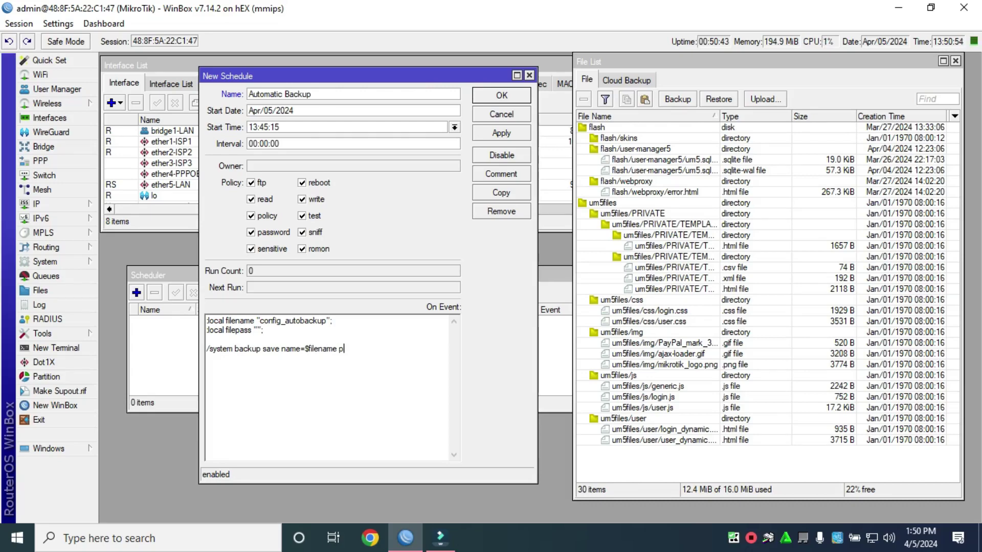
pyautogui.write('assword=$file')
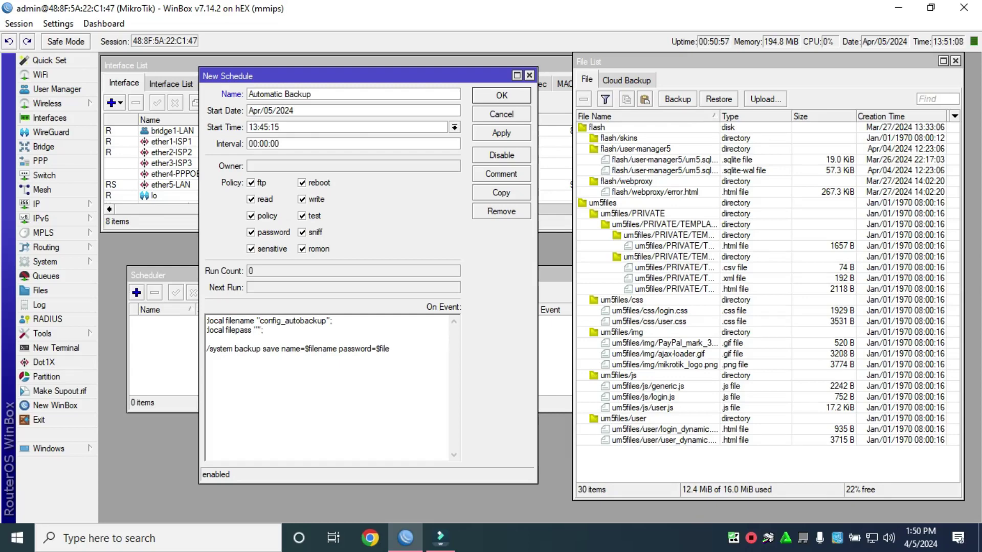
pyautogui.write('pass;')
# Set Start Time to 13:53:15 and Interval to 00:00:20, then apply the schedule.
pyautogui.click(268, 127)
pyautogui.press('BackSpace')
pyautogui.press('BackSpace')
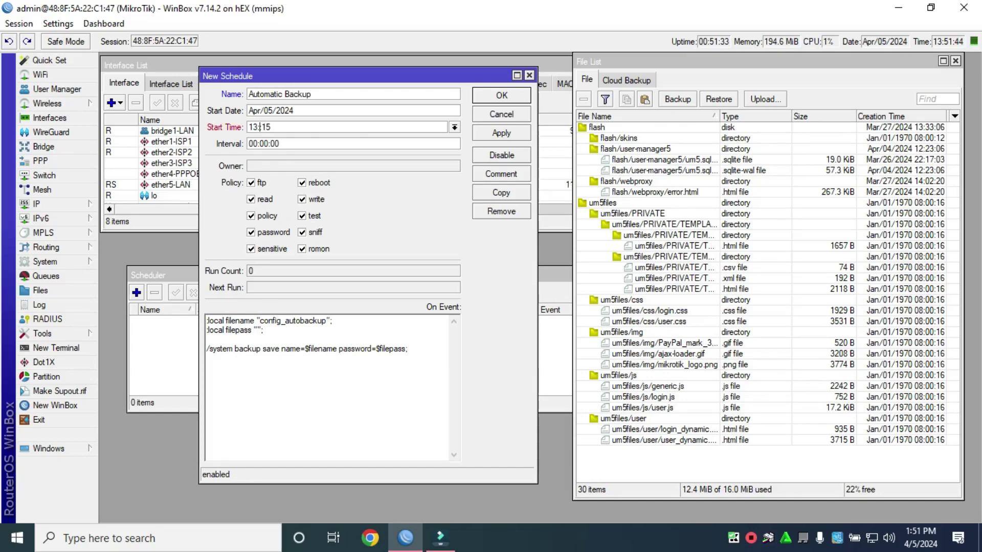
pyautogui.write('53:')
pyautogui.click(273, 143)
pyautogui.write('2')
pyautogui.click(501, 133)
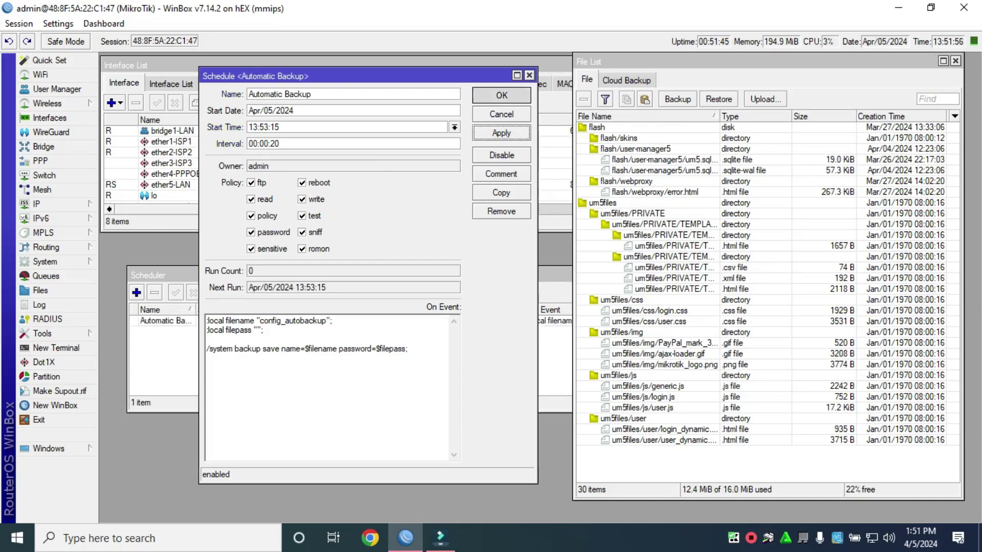
# Close the schedule editor, then move the Scheduler window up-left and make it narrower.
pyautogui.press('Escape')
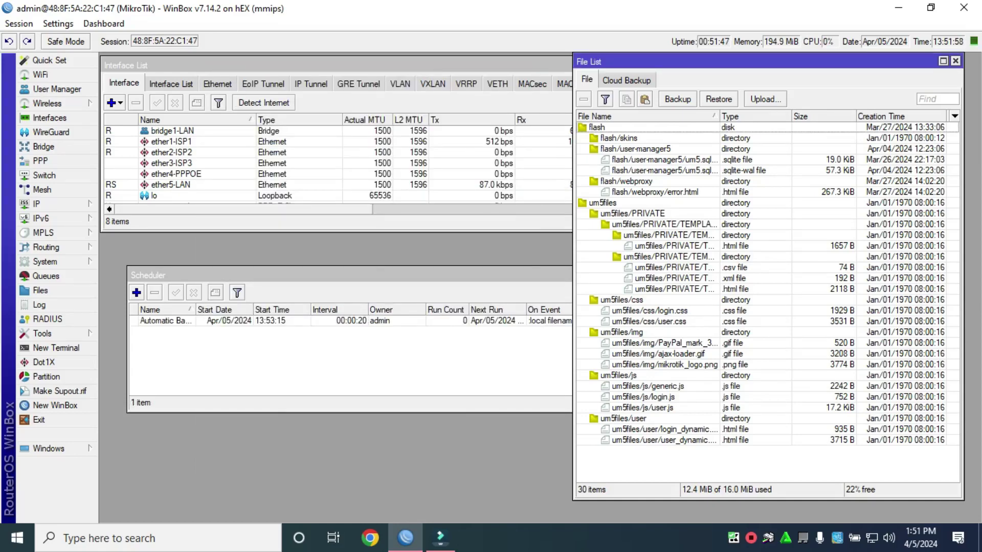
pyautogui.moveTo(204, 274); pyautogui.dragTo(182, 245)
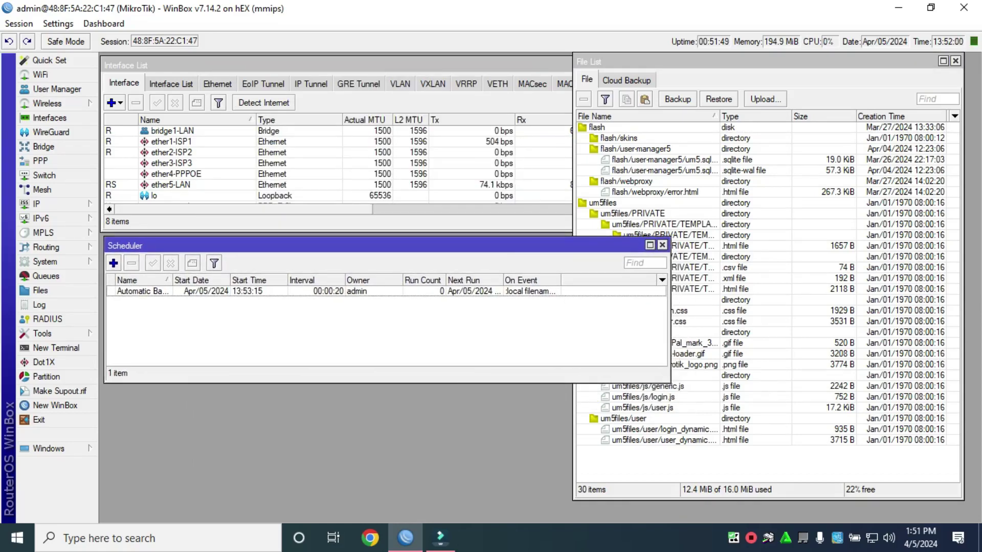
pyautogui.moveTo(624, 311); pyautogui.dragTo(560, 312)
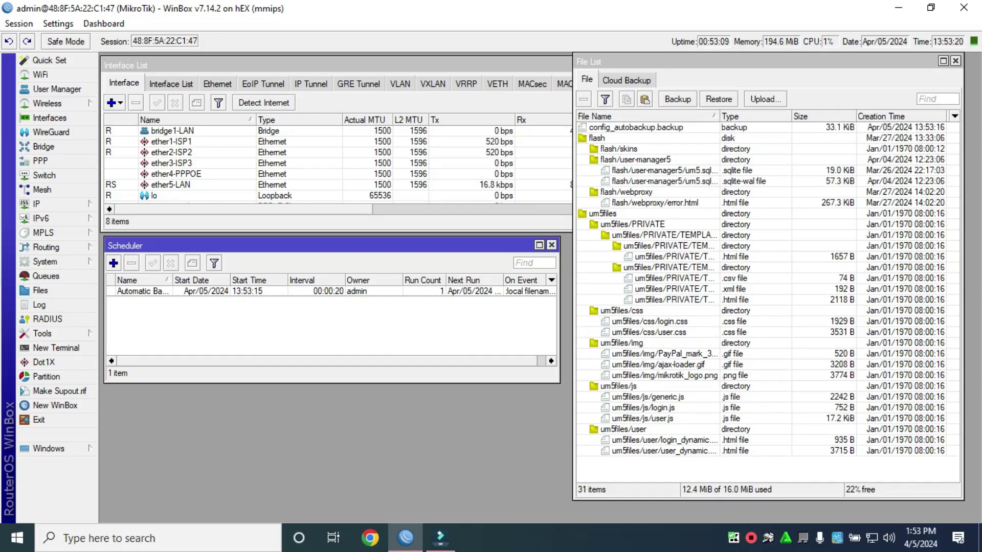
# Select config_autobackup.backup in the File List to watch its creation time update.
pyautogui.click(635, 127)
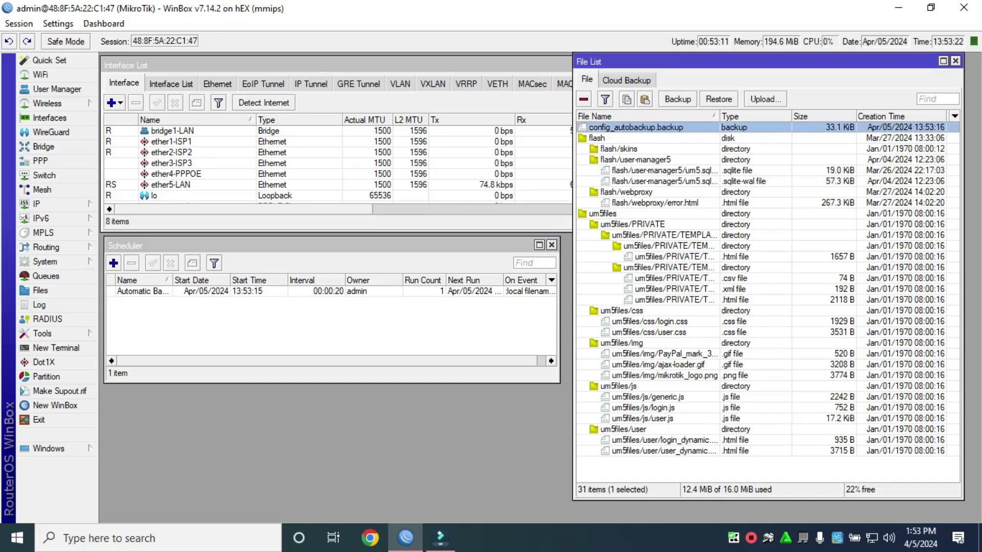